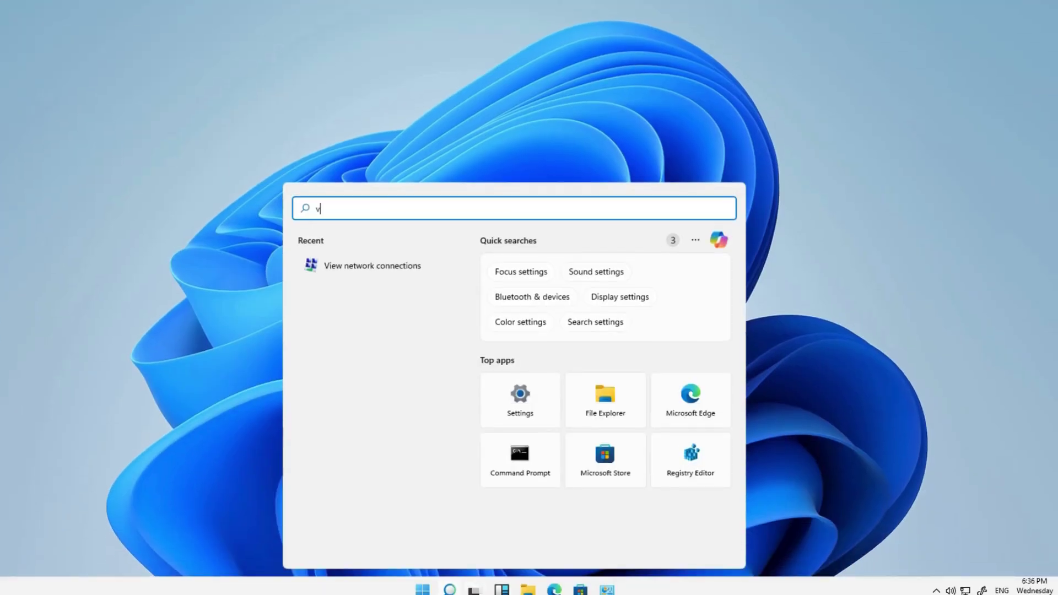
# Search 'view network' to open Network Connections and select the Ethernet0 adapter.
pyautogui.write(' network')
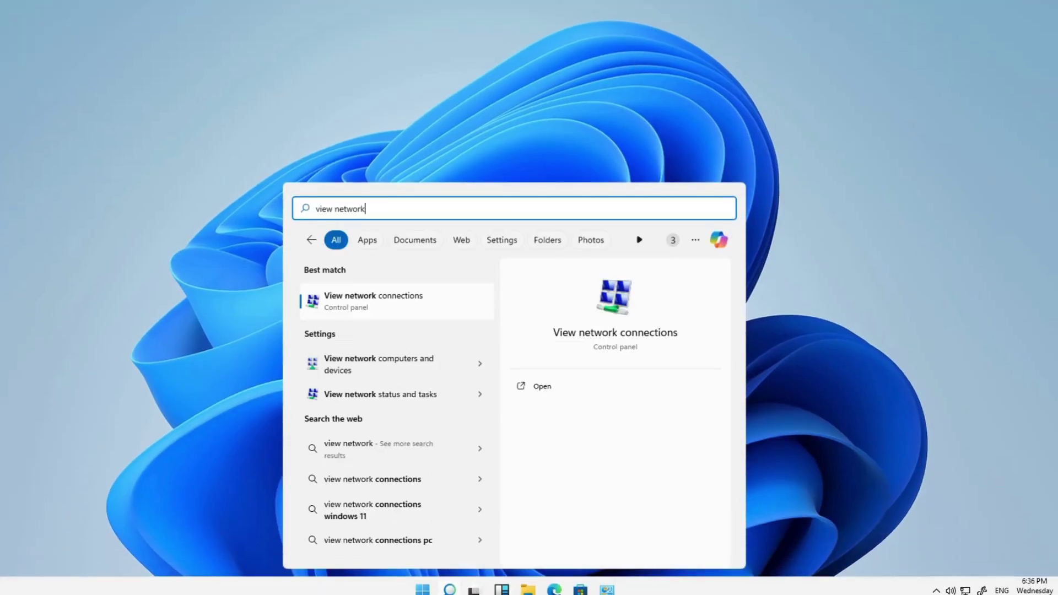
pyautogui.press('Return')
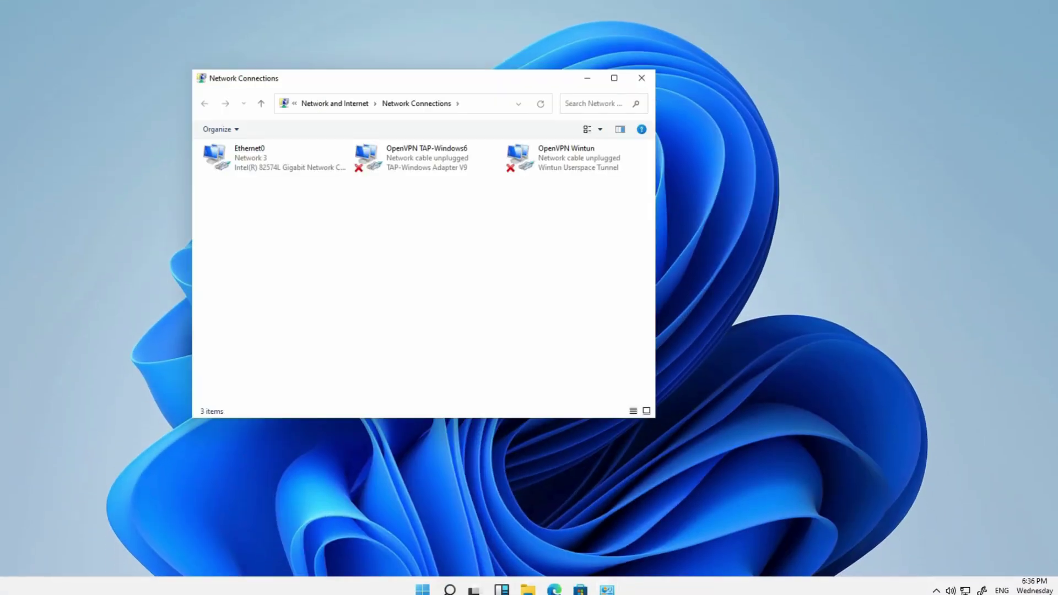
pyautogui.click(299, 165)
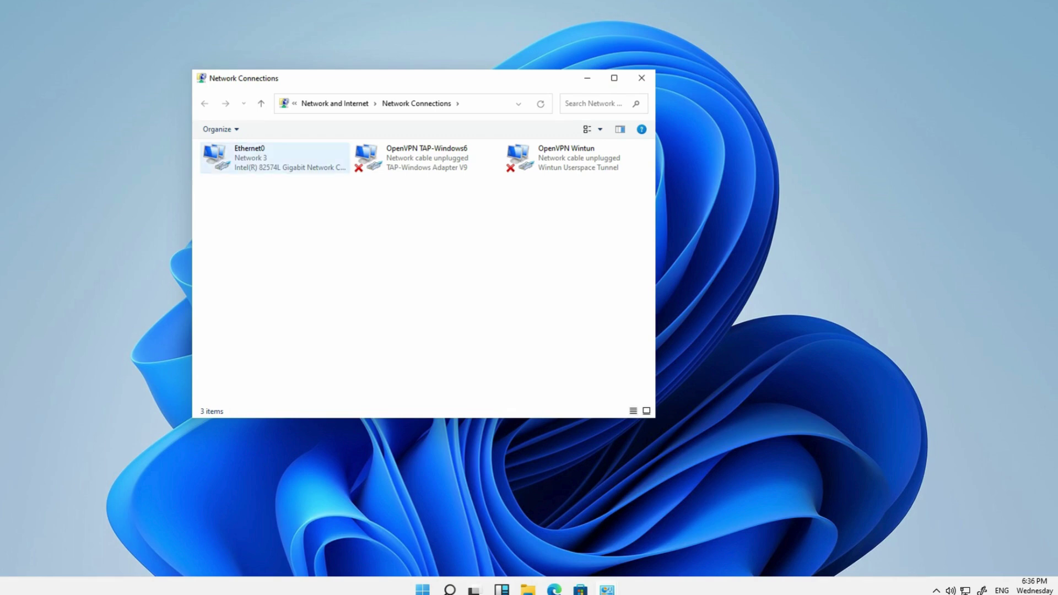
# Set Ethernet0's IPv4 to 192.168.0.1, mask 255.255.255.0, gateway 192.168.0.2.
pyautogui.rightClick(298, 171)
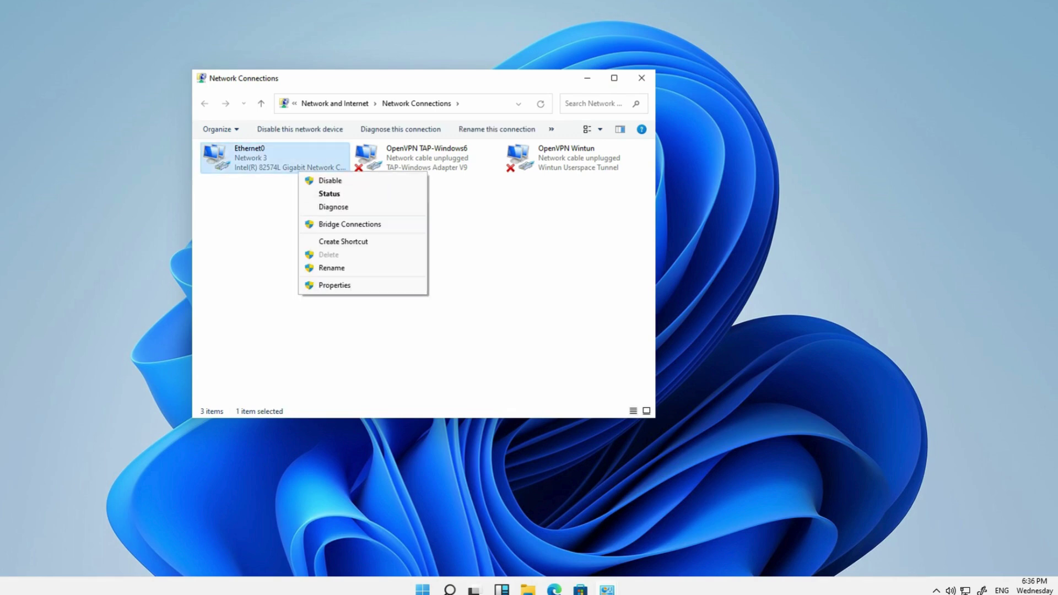
pyautogui.press('Return')
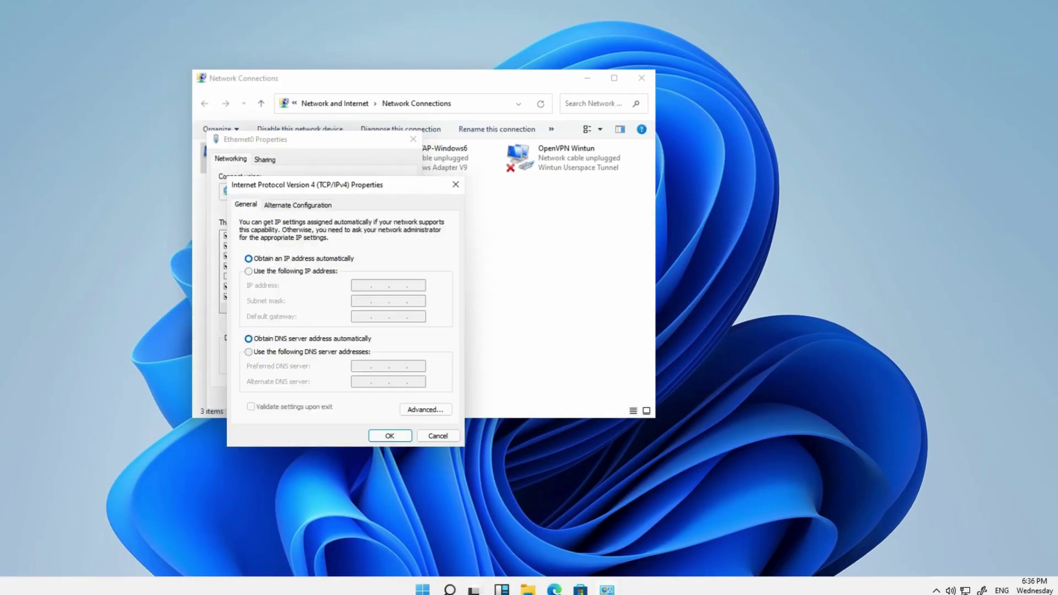
pyautogui.hotkey('alt', 's')
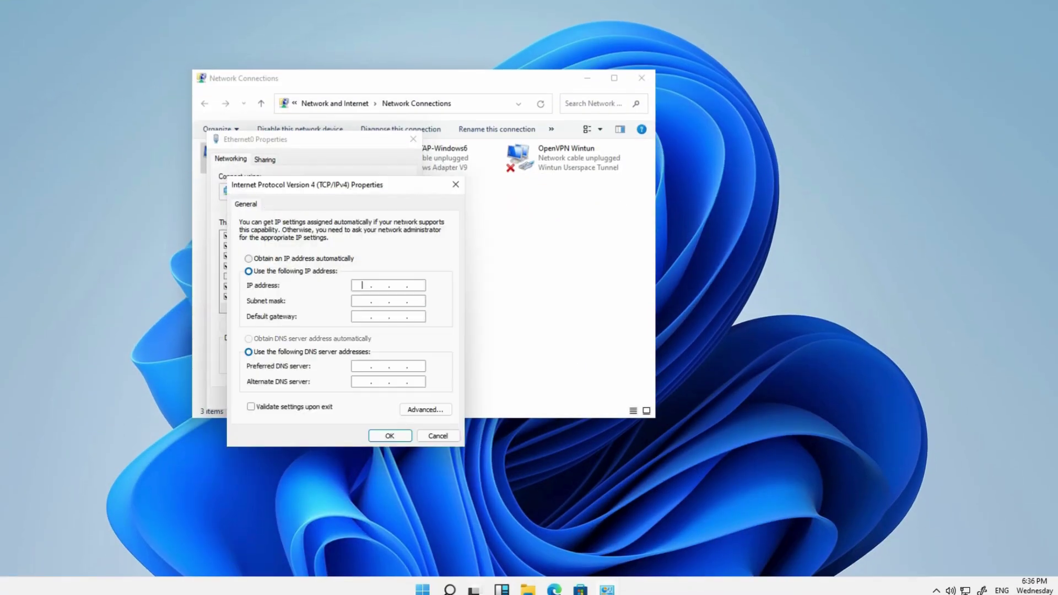
pyautogui.write('192 . 168 . 0 . 1')
pyautogui.click(362, 301)
pyautogui.write('192 . 168 . 0 . 2')
pyautogui.click(390, 436)
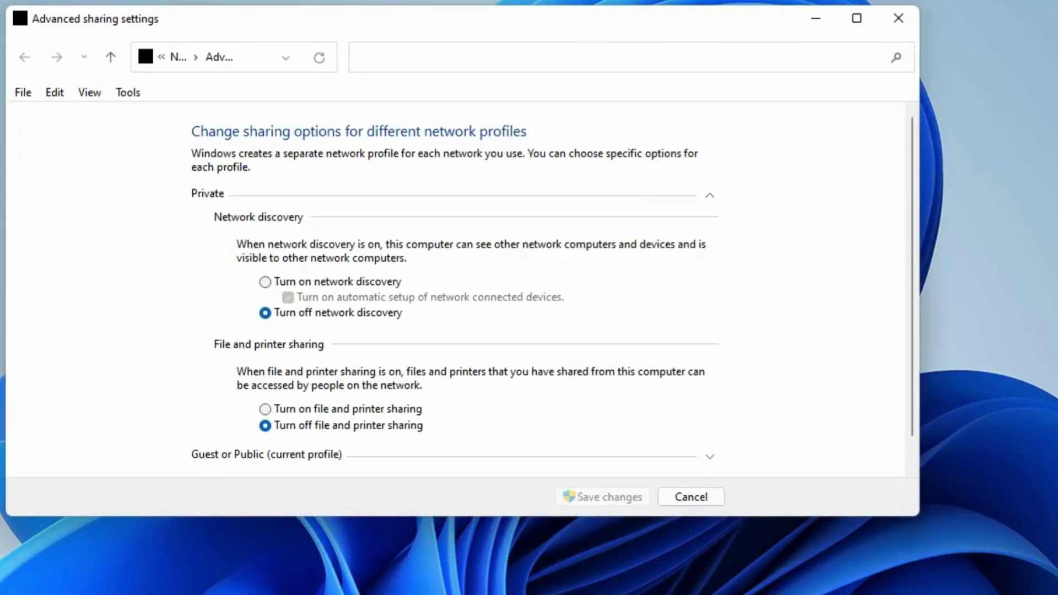
# Turn on network discovery and file and printer sharing for Private, plus file sharing for Guest/Public.
pyautogui.click(265, 282)
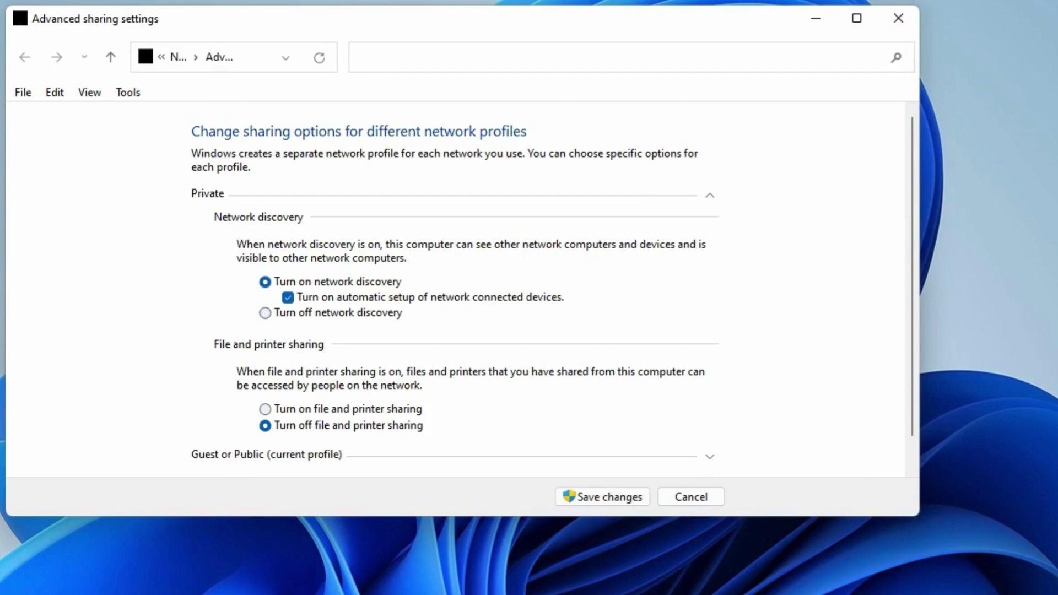
pyautogui.click(265, 409)
pyautogui.click(267, 454)
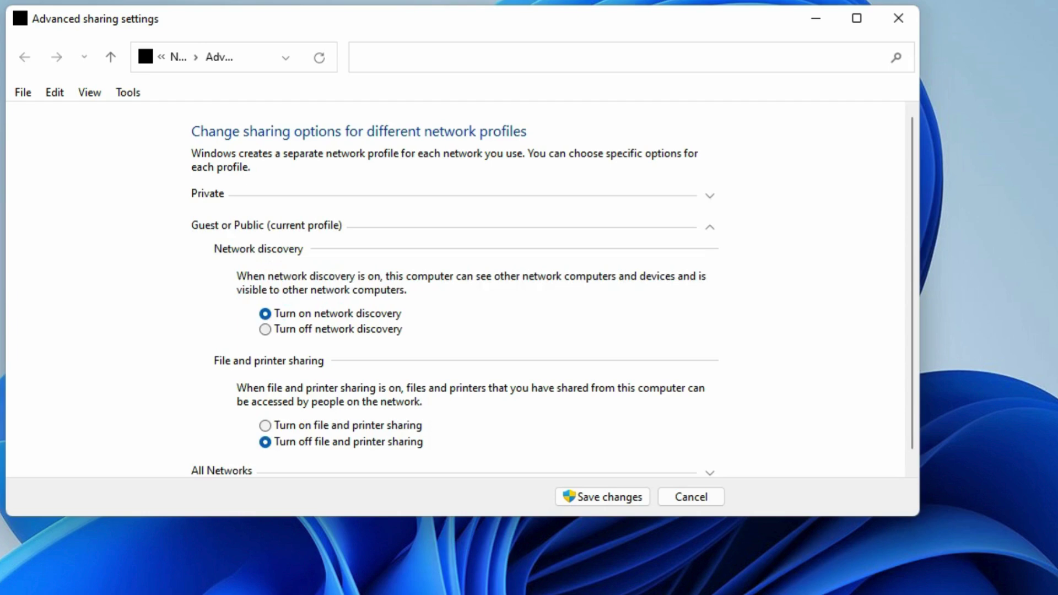
pyautogui.click(265, 426)
# Under All Networks, enable Public folder sharing and turn off password protected sharing.
pyautogui.scroll(-1, 552, 293)
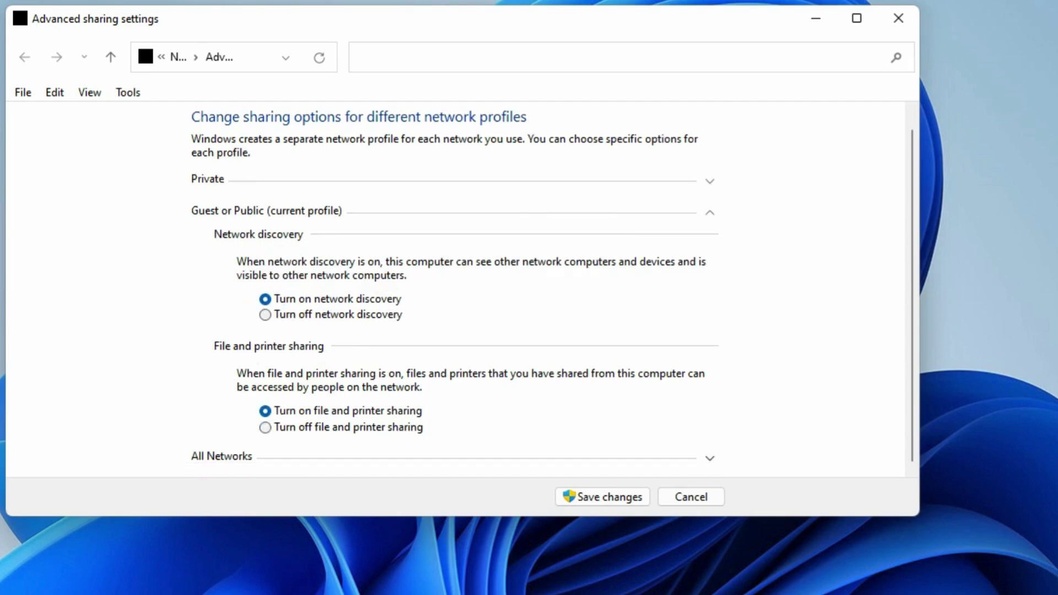
pyautogui.click(222, 455)
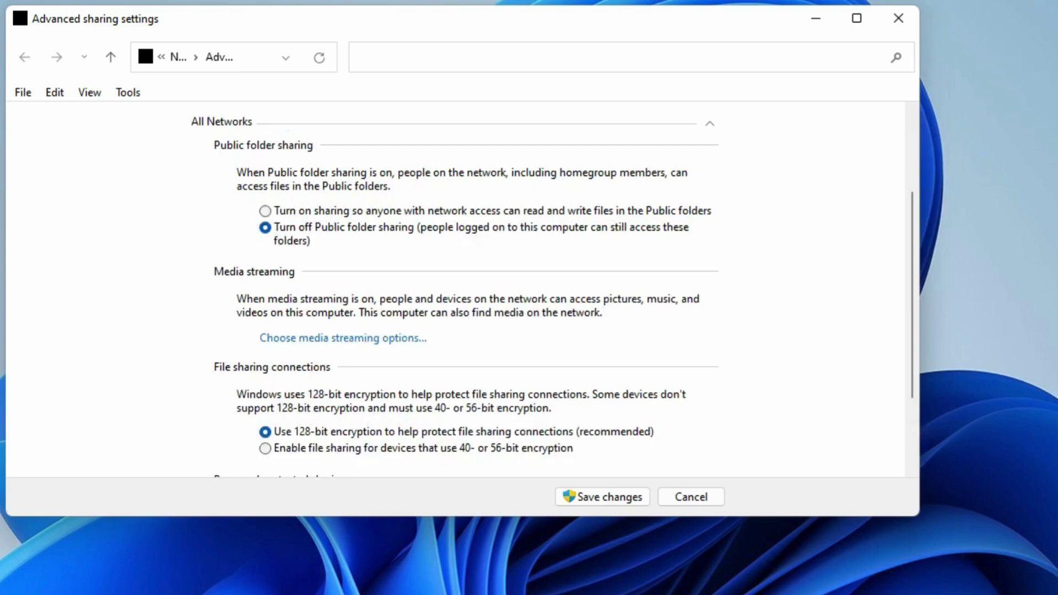
pyautogui.click(265, 211)
pyautogui.scroll(-3, 455, 289)
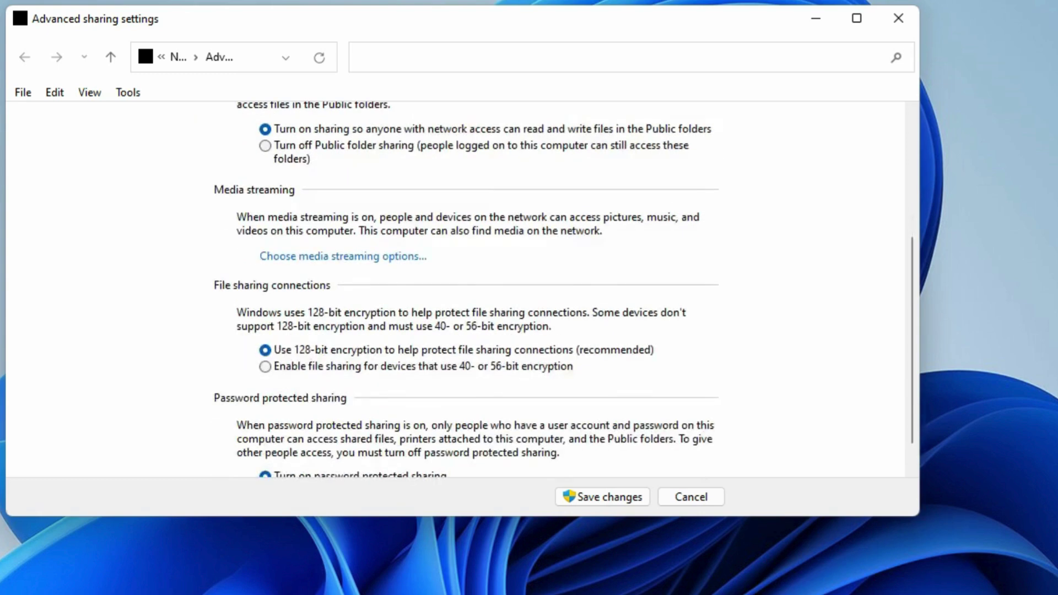
pyautogui.scroll(-1, 455, 290)
pyautogui.click(266, 460)
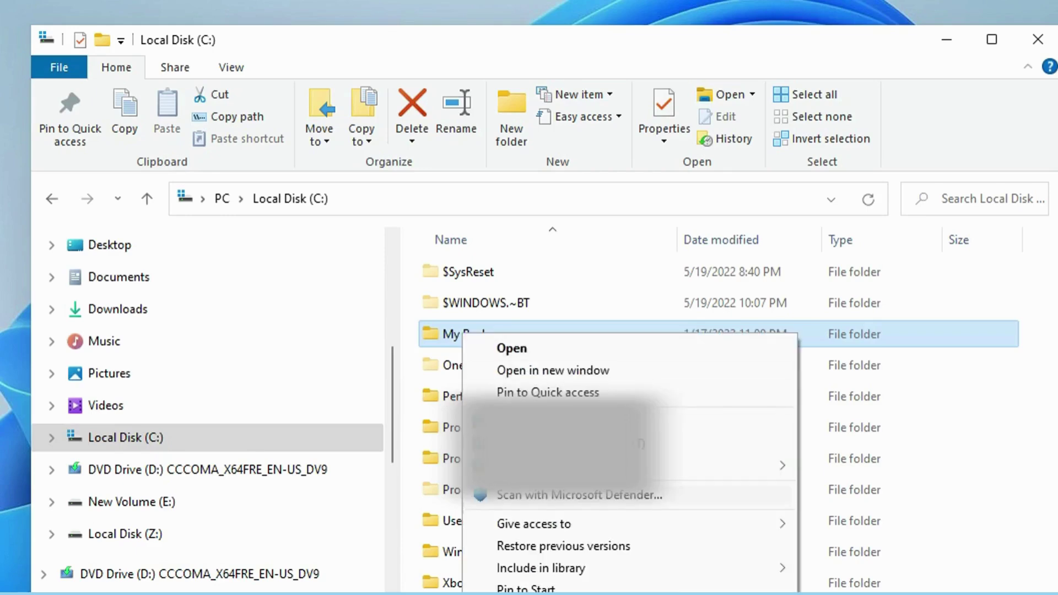
# Share the My Backups folder with specific people, adding Everyone to its sharing list.
pyautogui.moveTo(535, 524)
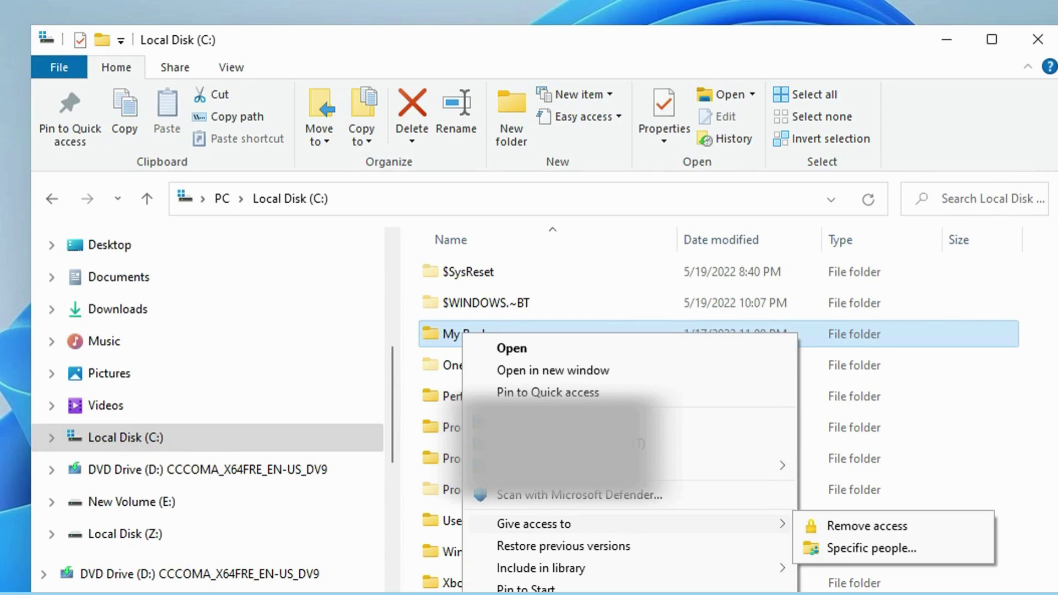
pyautogui.click(871, 548)
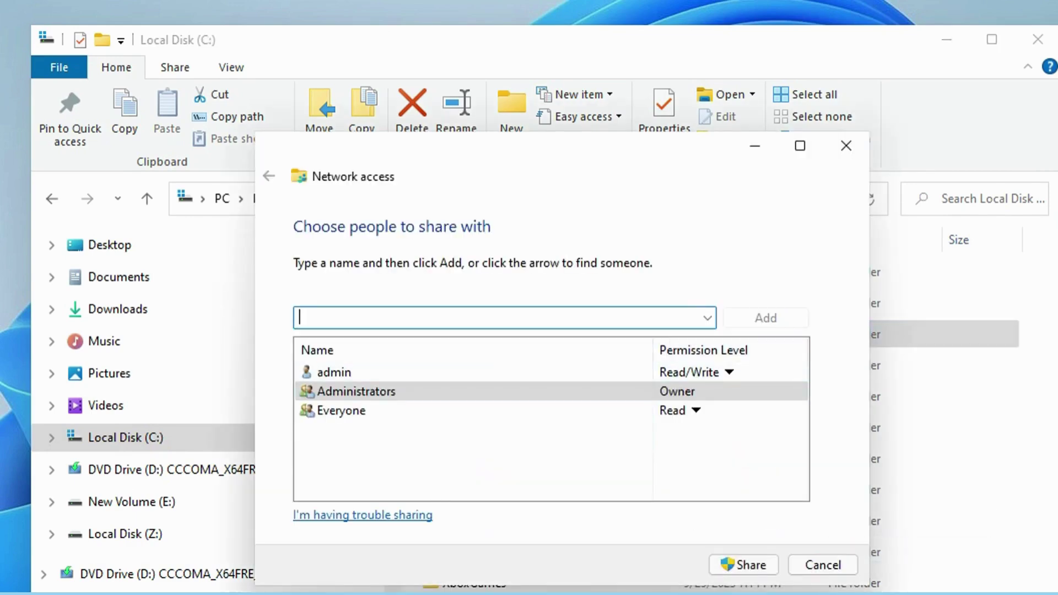
pyautogui.click(708, 318)
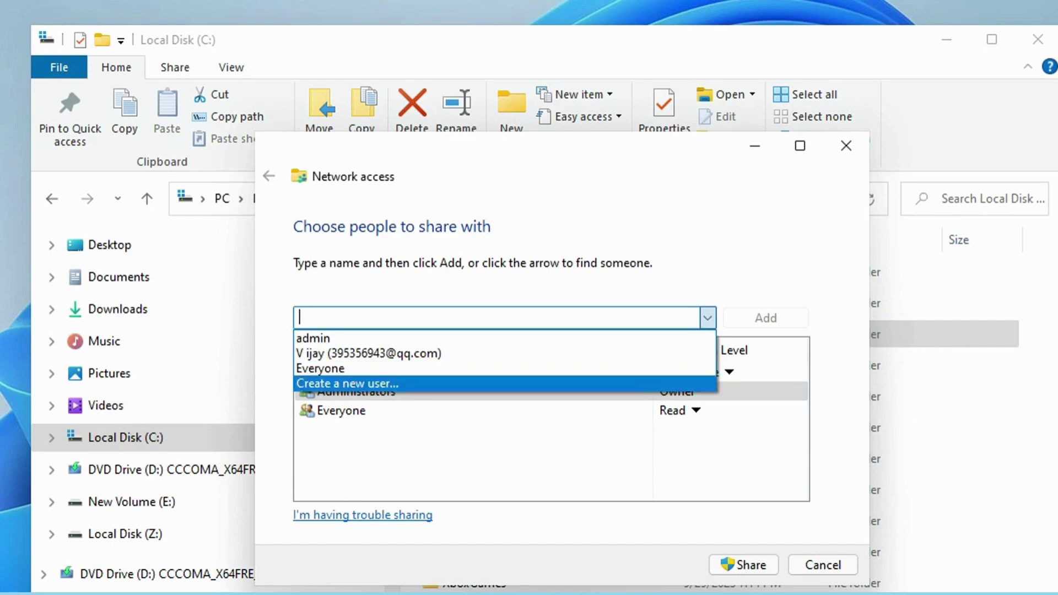
pyautogui.press('Up')
pyautogui.press('Return')
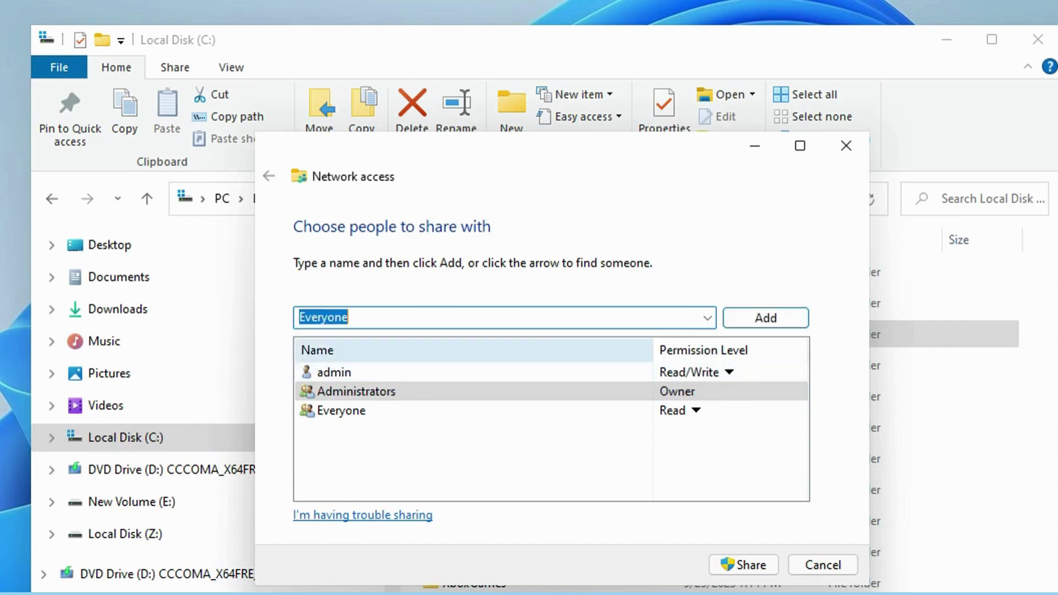
pyautogui.click(766, 318)
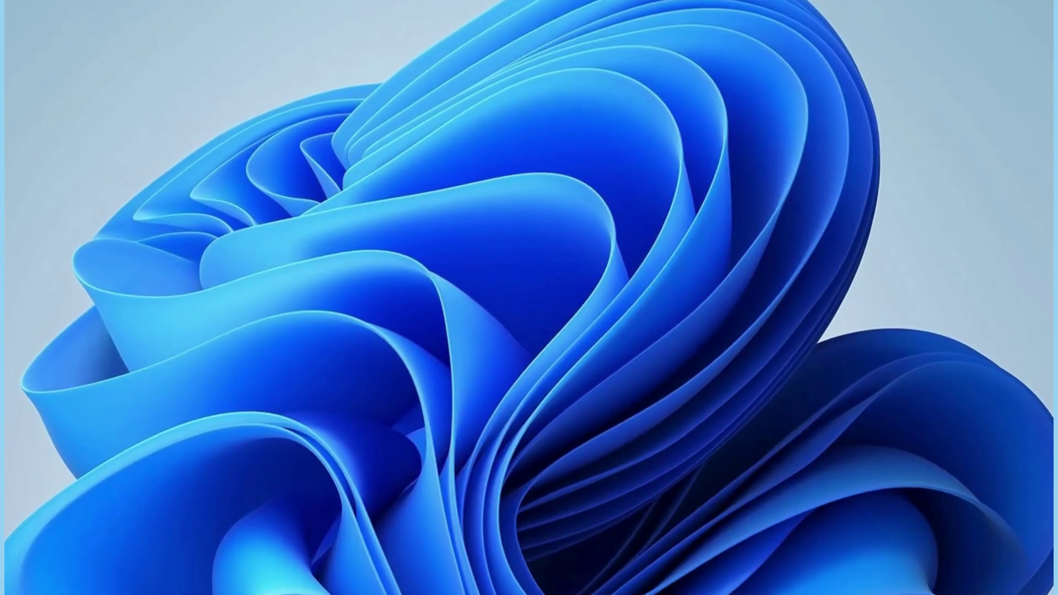
# Open a new File Explorer window and browse to the Network location.
pyautogui.press('super+e')
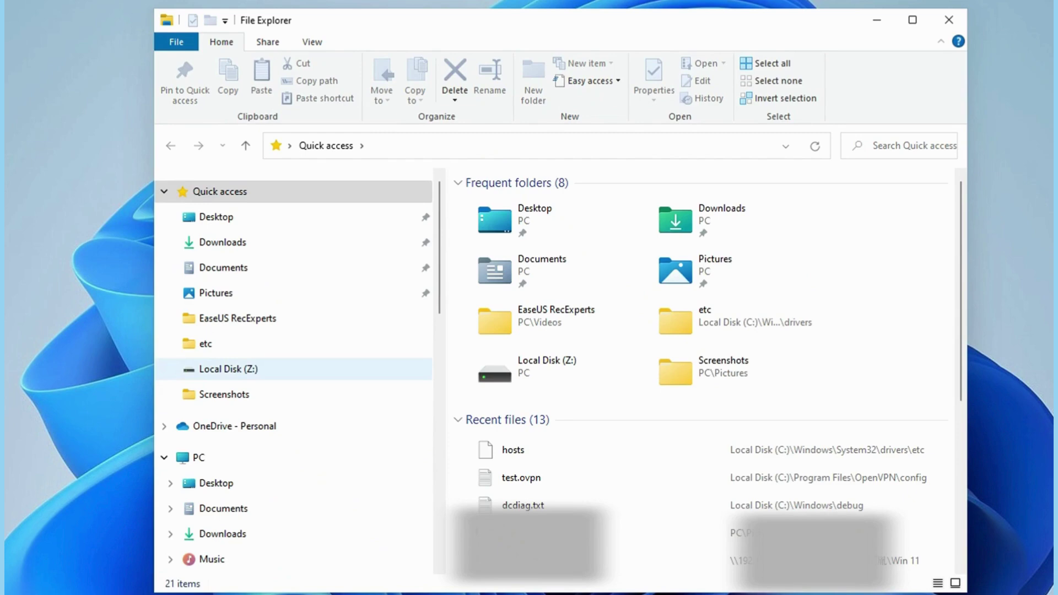
pyautogui.scroll(-3, 292, 353)
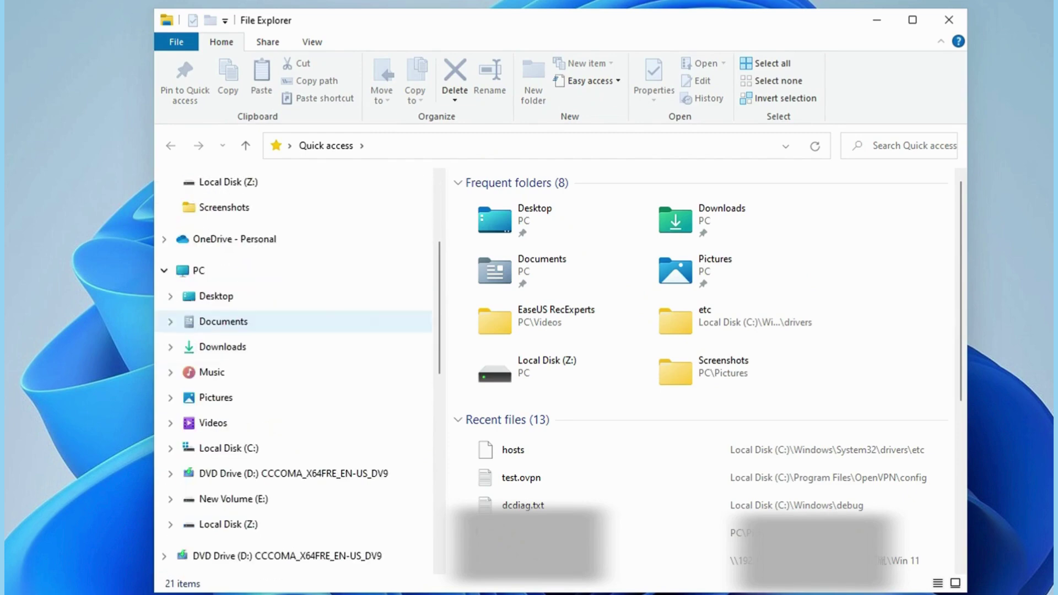
pyautogui.scroll(-3, 297, 375)
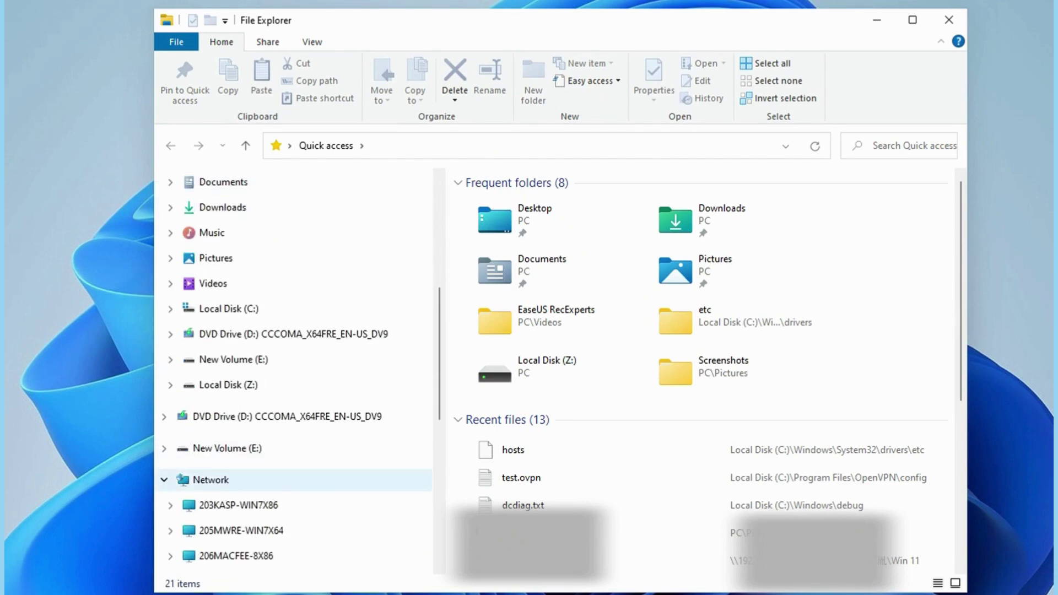
pyautogui.click(211, 480)
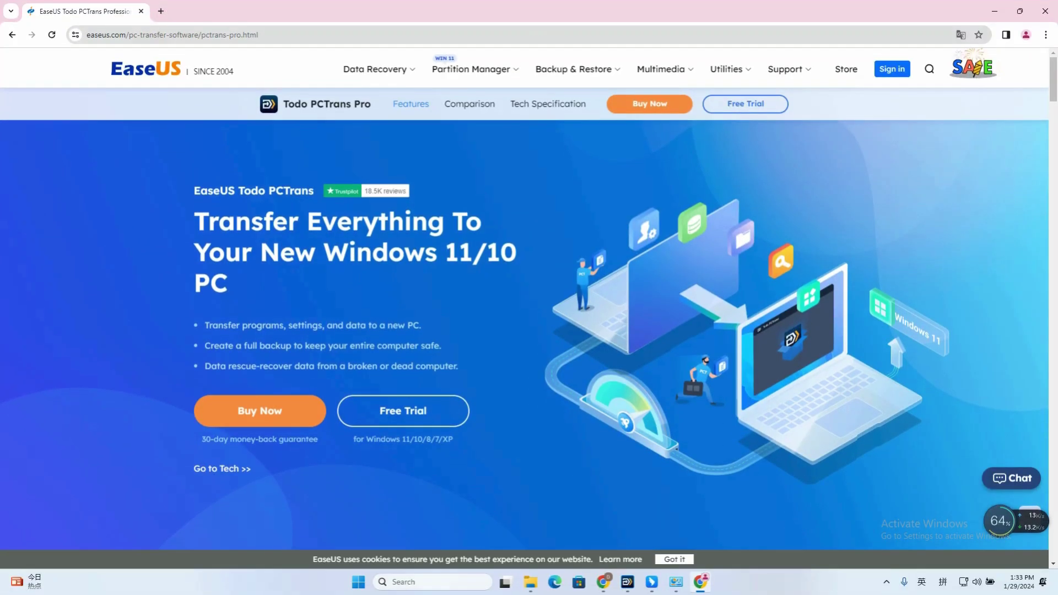
pyautogui.scroll(-2, 529, 275)
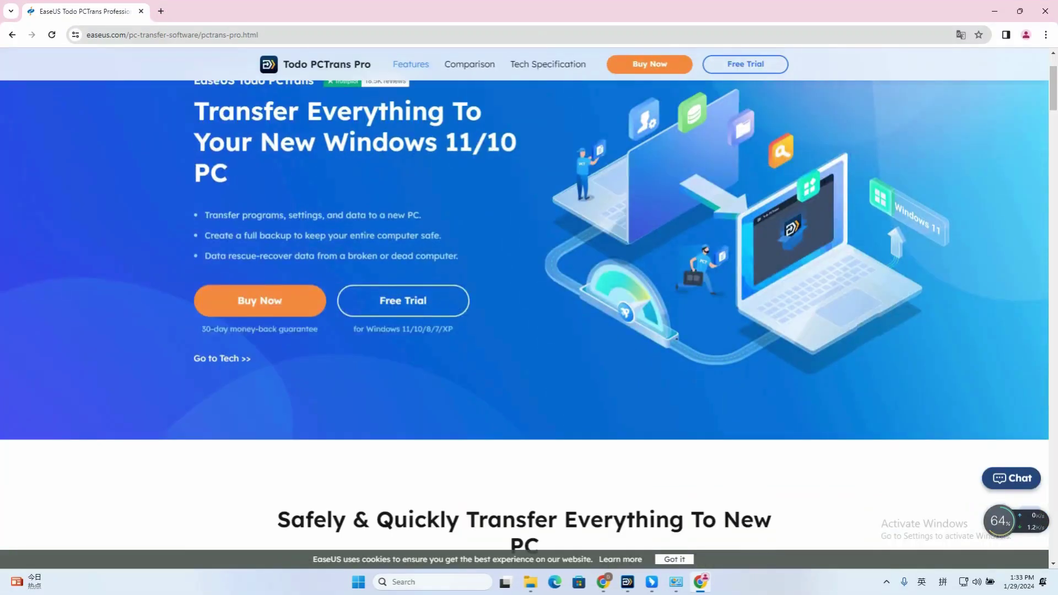
pyautogui.scroll(-8, 530, 275)
pyautogui.scroll(-15, 529, 308)
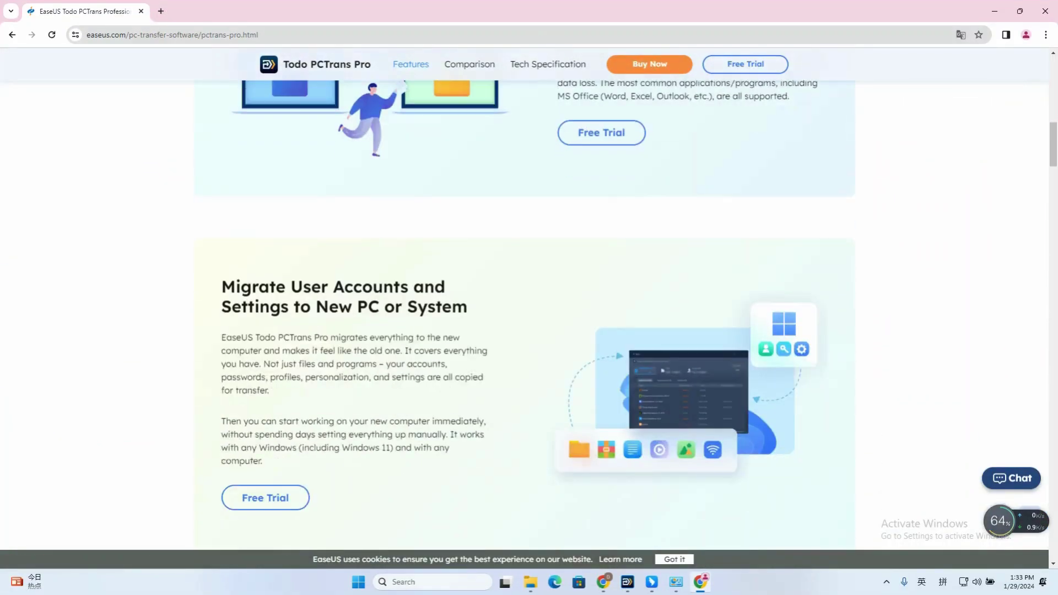
pyautogui.scroll(-15, 529, 309)
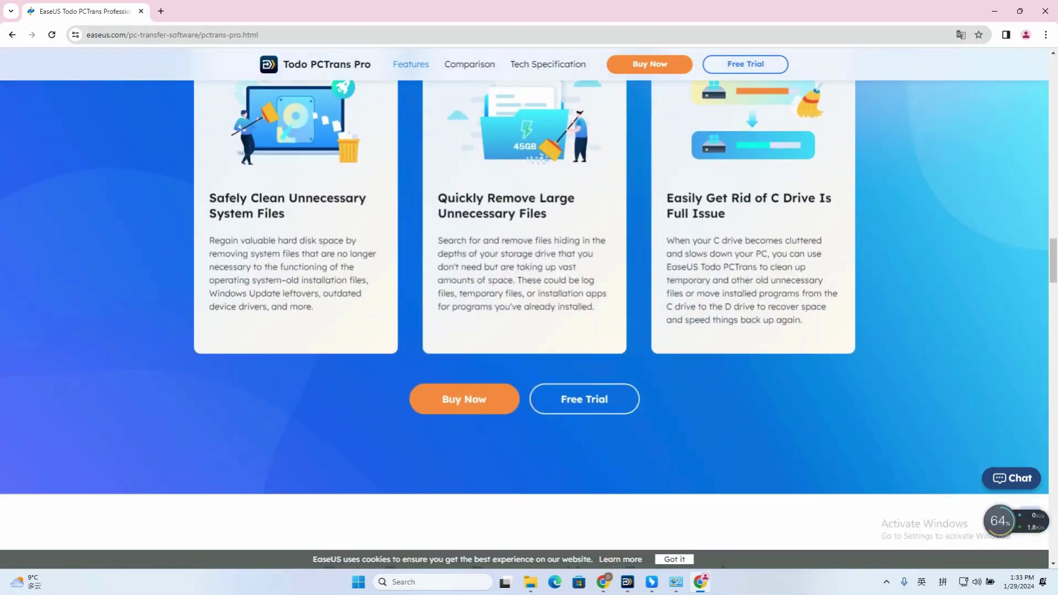
pyautogui.scroll(15, 529, 309)
pyautogui.scroll(8, 529, 308)
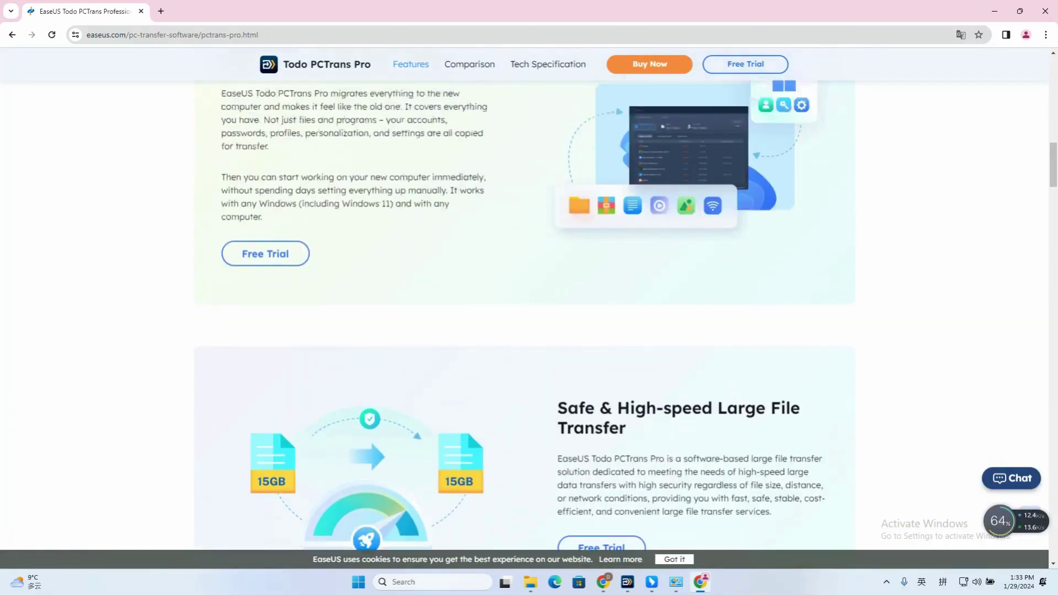
pyautogui.scroll(1, 529, 299)
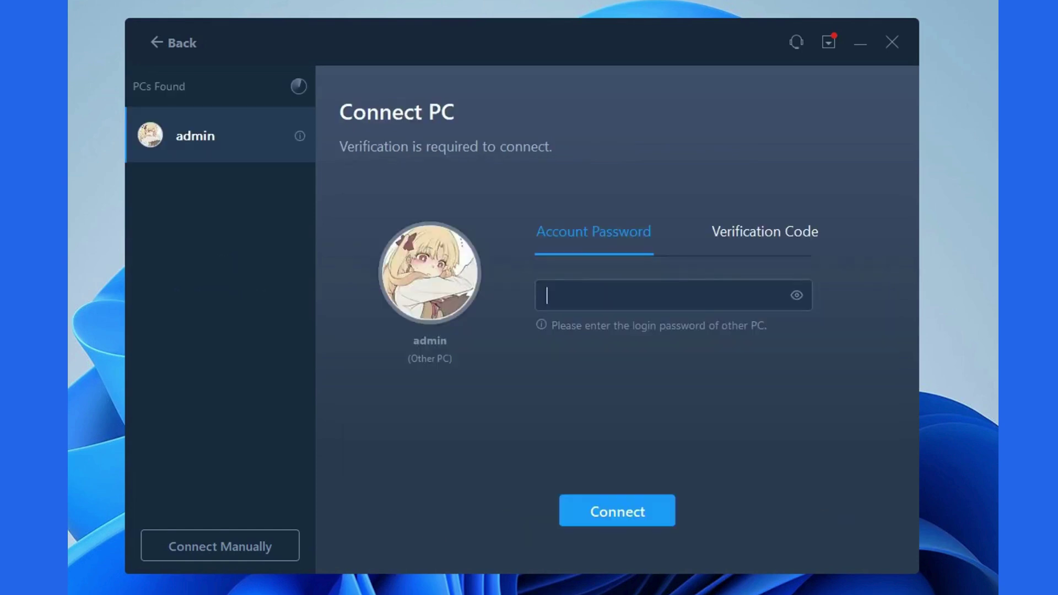
# Connect to the other PC by entering its verification code on the Verification Code tab.
pyautogui.click(765, 232)
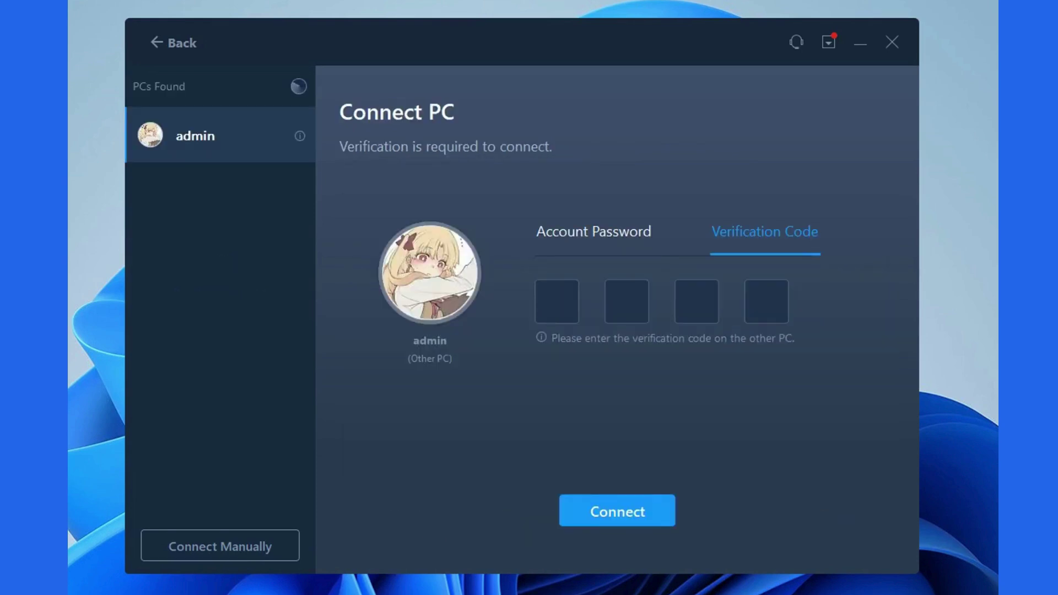
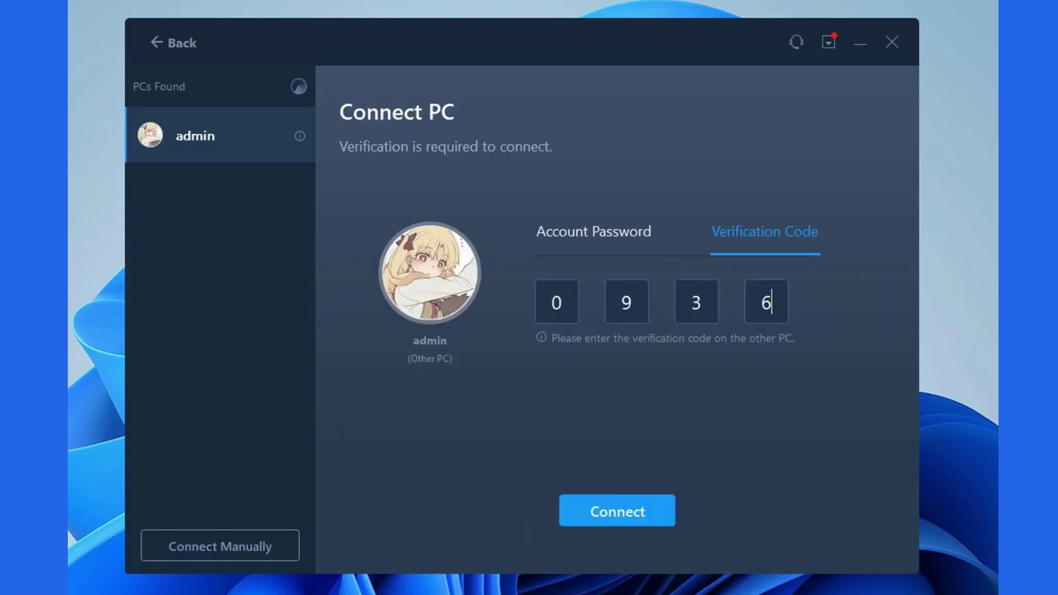
pyautogui.press('Return')
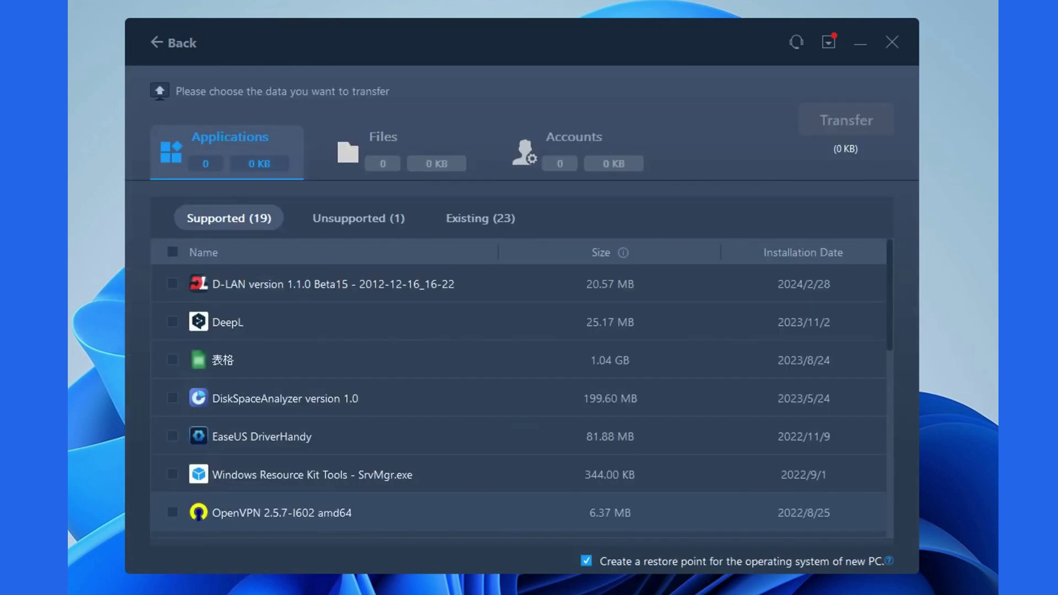
# Tick EaseUS DriverHandy in the Applications list and start its transfer.
pyautogui.scroll(-2, 519, 397)
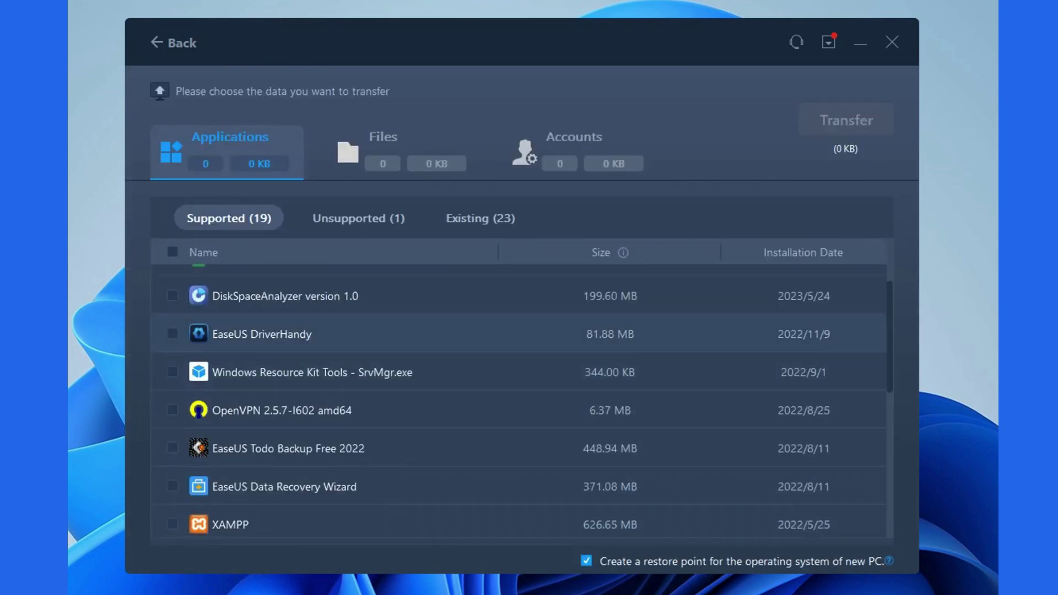
pyautogui.click(172, 334)
pyautogui.click(846, 120)
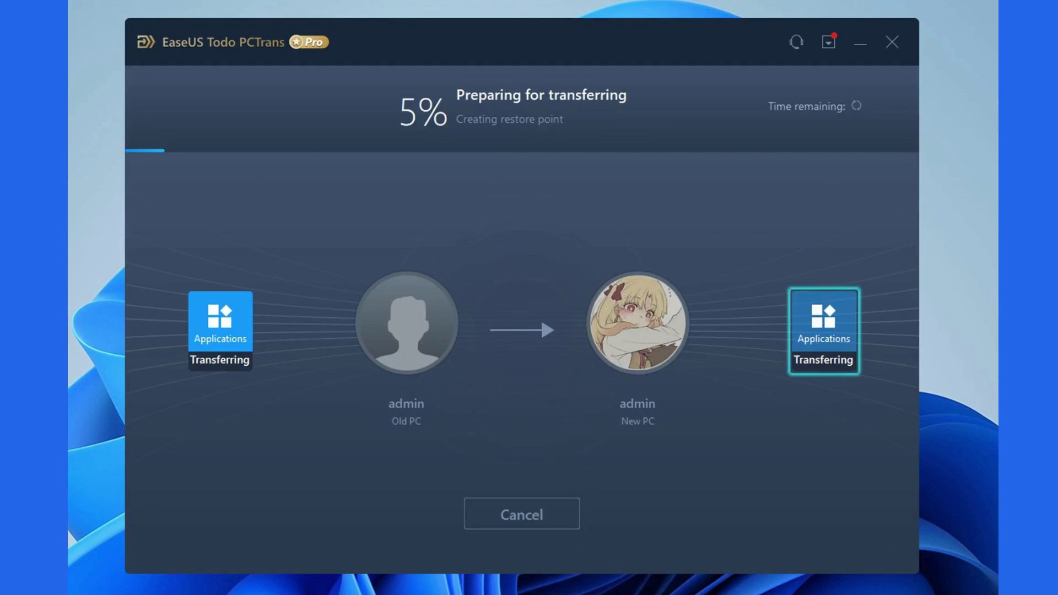